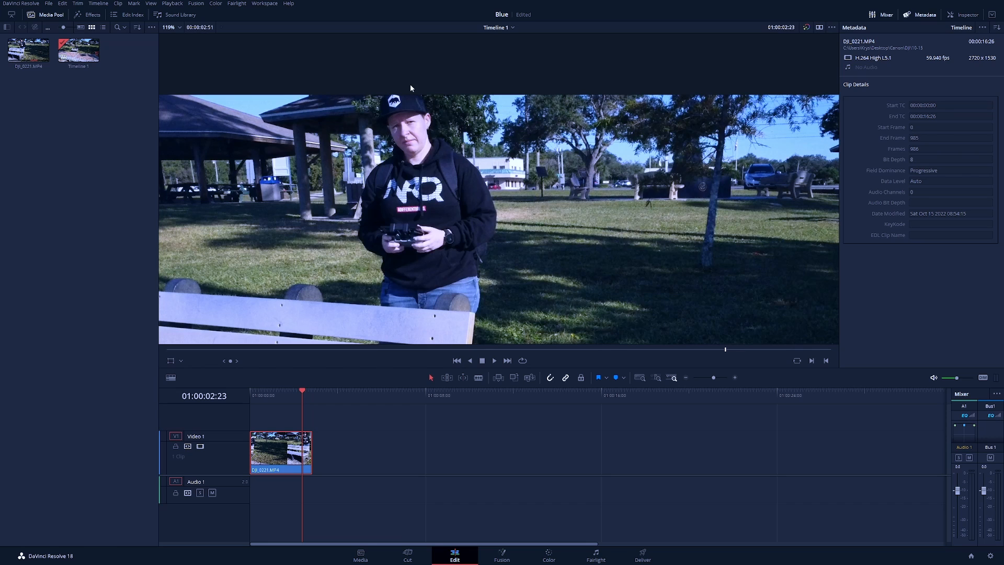
Step the playhead back five frames to 01:00:02:18, where the person's face is close to the camera.
key(Left)
key(Left)
key(Left)
key(Left)
key(Left)
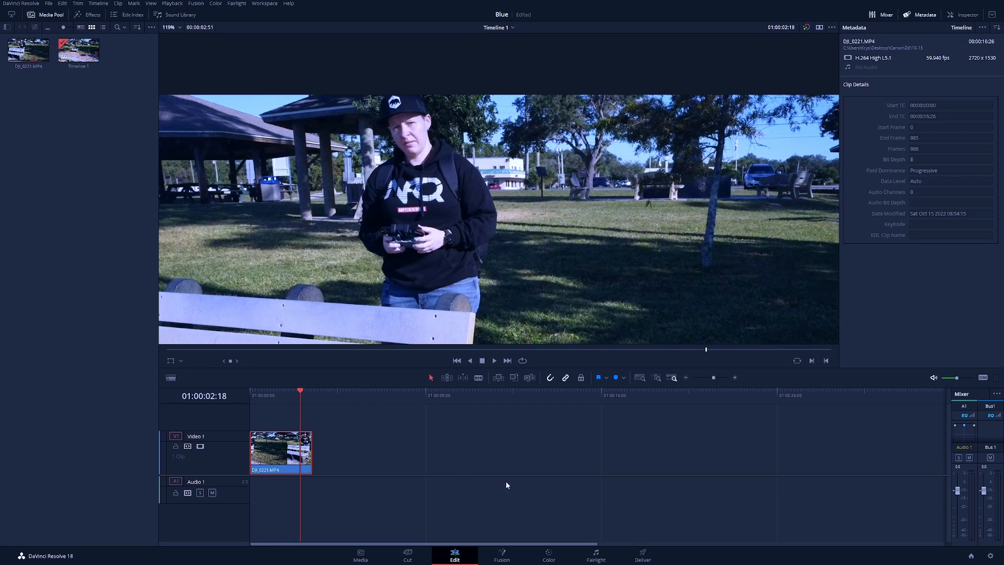
Open the clip on the Color page and display its node graph beside the viewer.
click(566, 562)
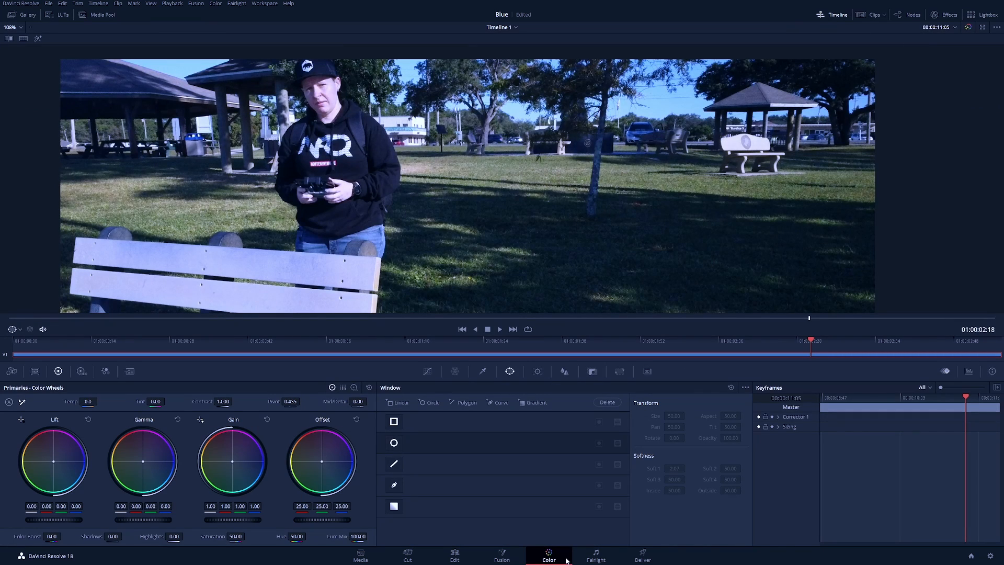
click(912, 16)
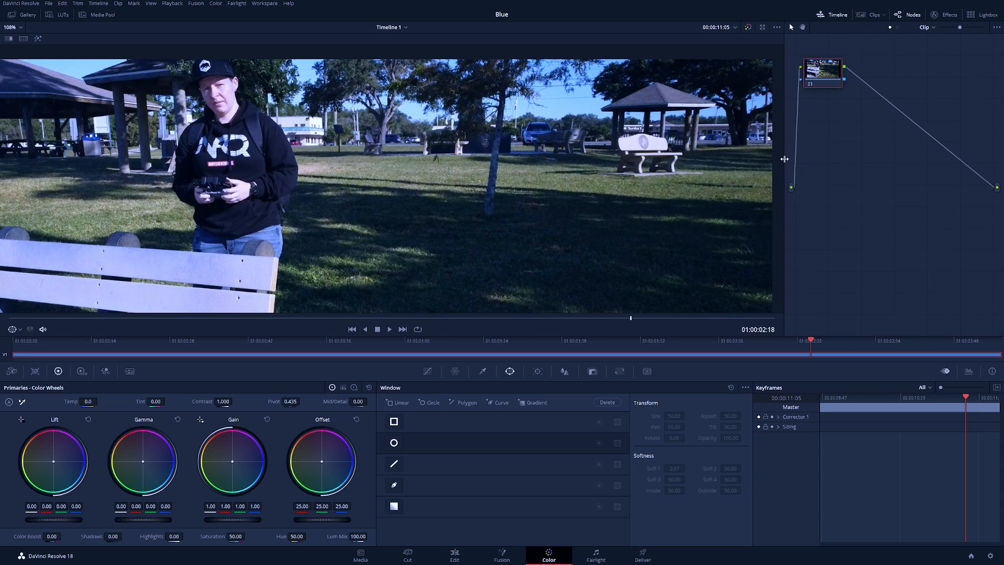
mouse_move(784, 159)
mouse_down()
mouse_move(729, 152)
mouse_move(797, 146)
mouse_up()
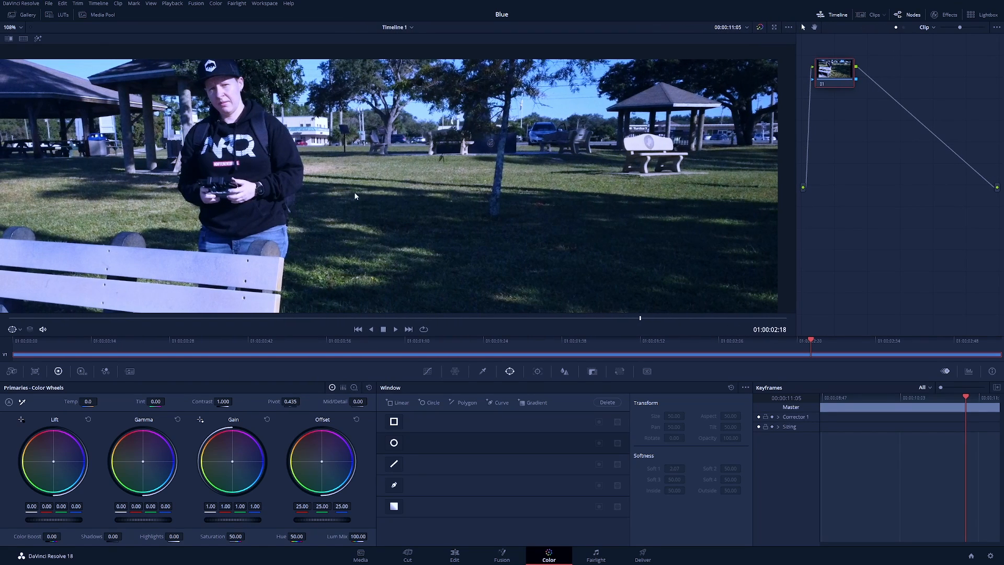
drag(564, 195, 545, 197)
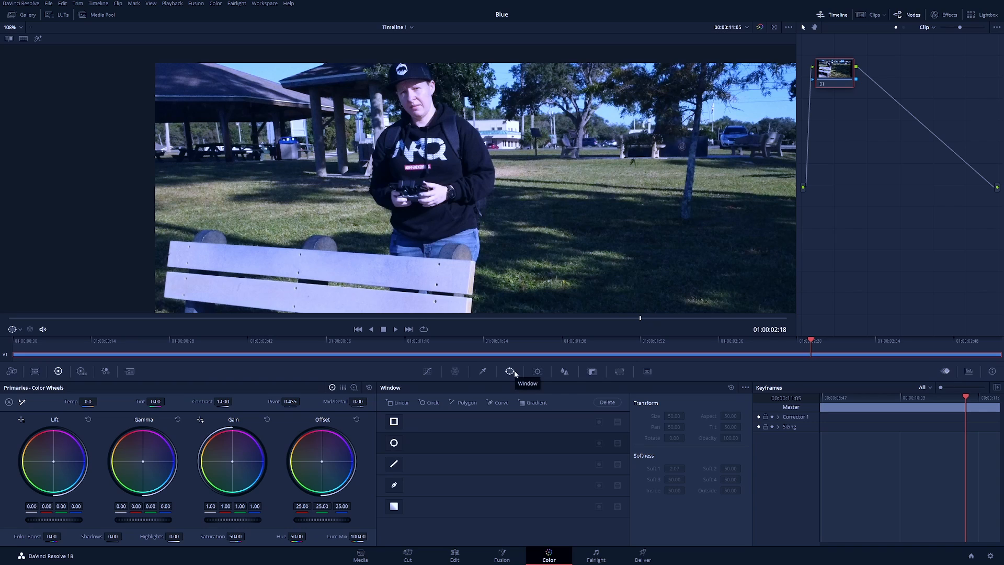
Show the Power Window overlay and place a small circular window centred over the person's face.
click(20, 329)
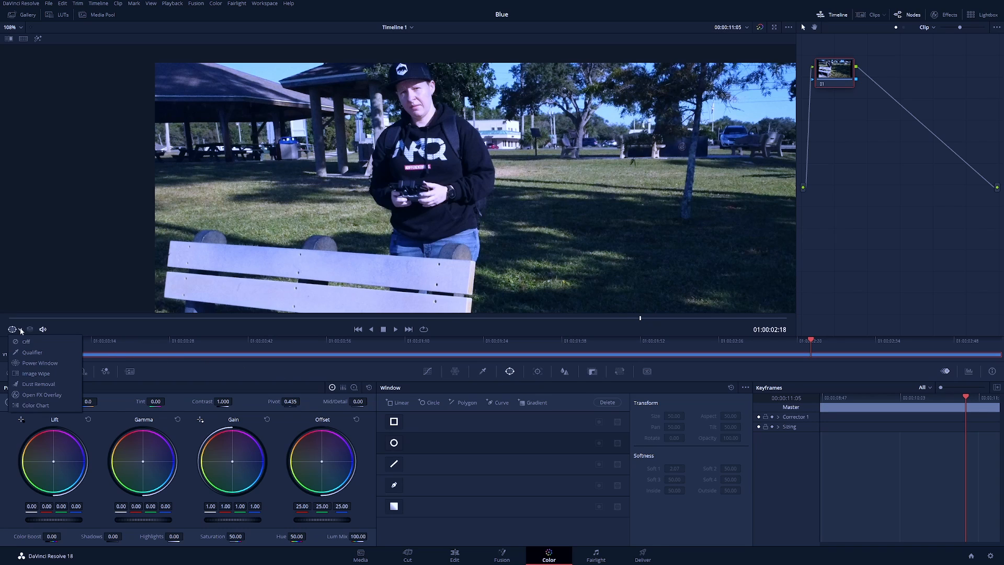
click(70, 363)
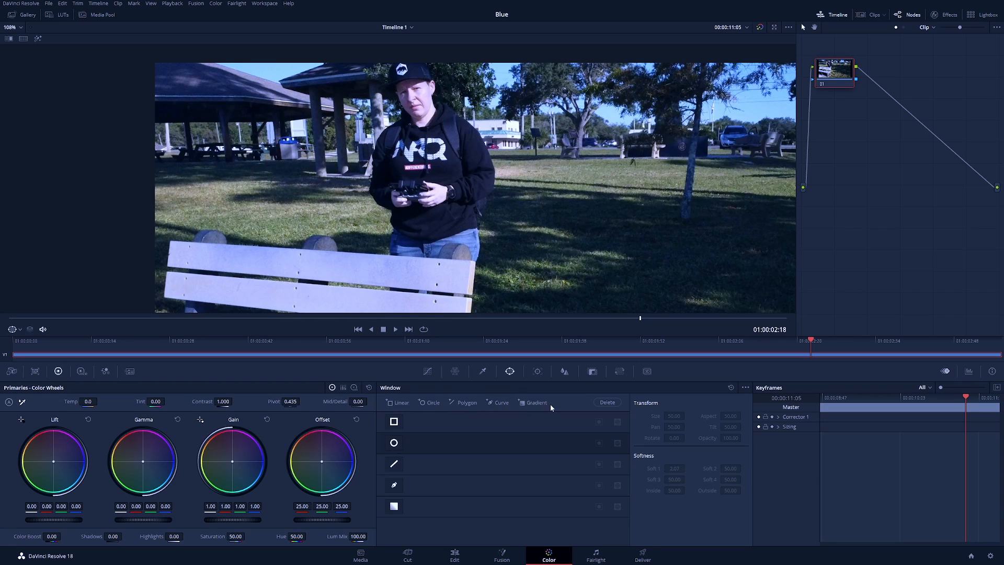
click(396, 443)
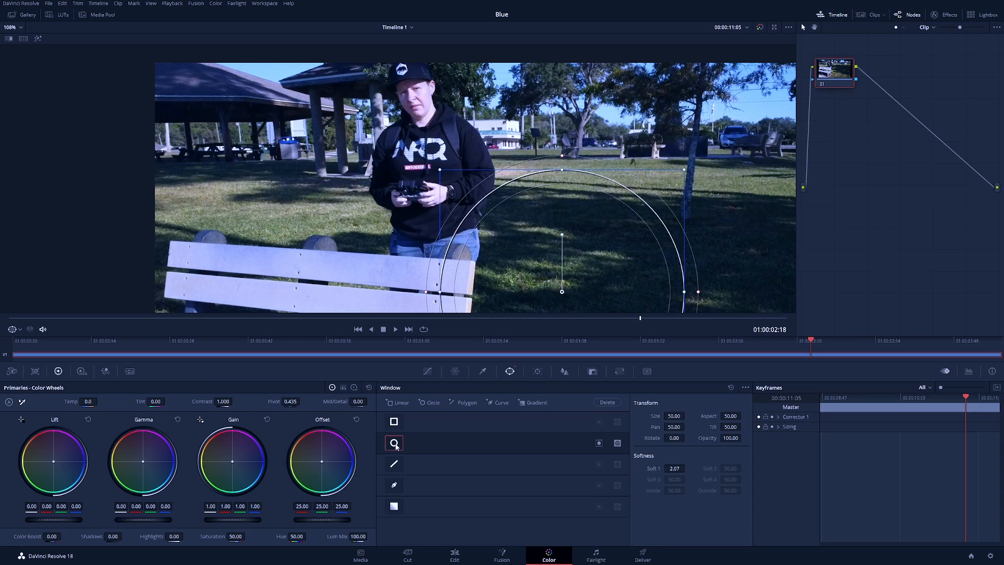
drag(562, 291, 417, 99)
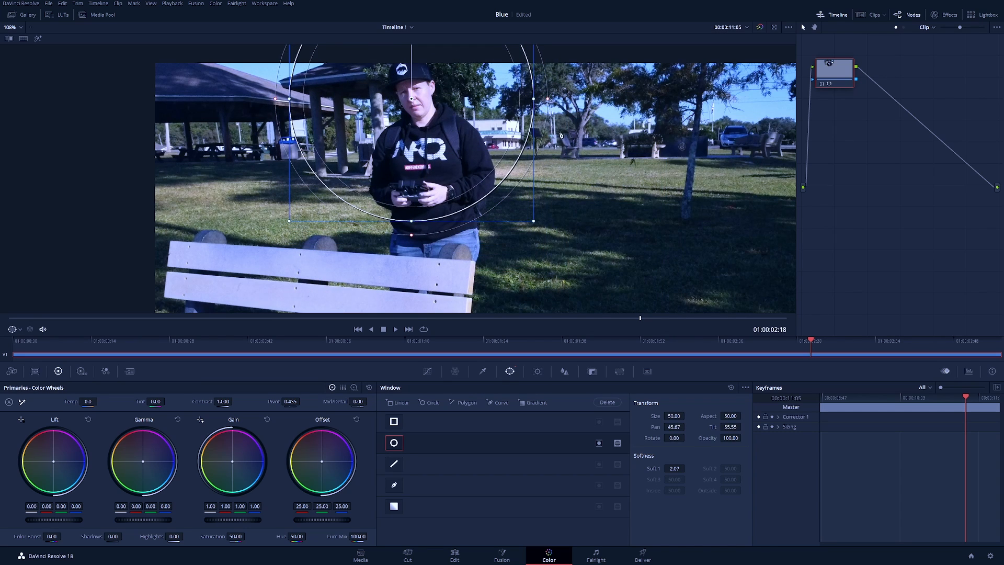
scroll(626, 216, up, 5)
drag(599, 243, 534, 247)
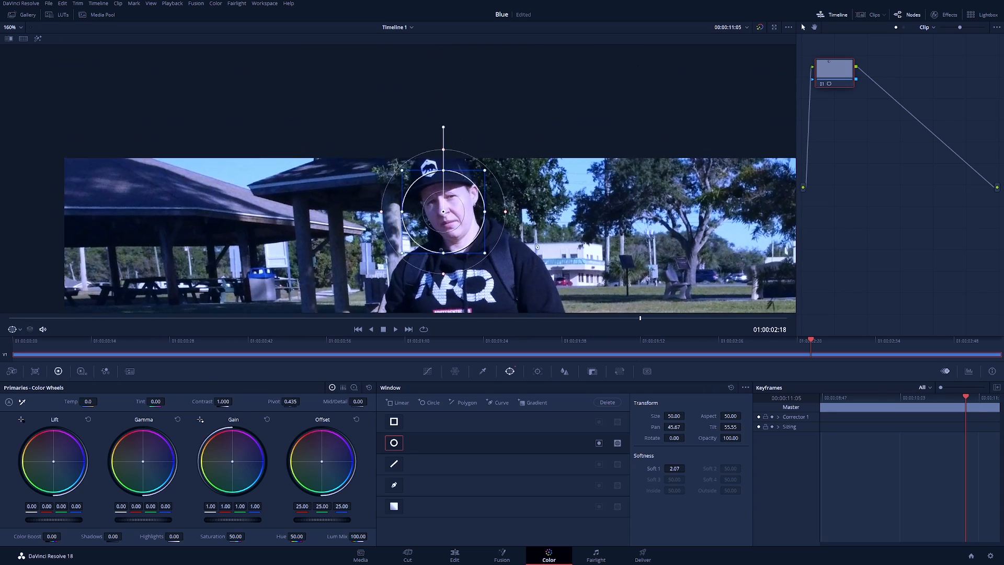
Fit the circle window to the face as a tilted oval, with size about 27.76, aspect 37.15, rotation -14.17 and softness 0.65.
scroll(534, 220, up, 5)
drag(468, 238, 479, 235)
drag(542, 226, 515, 225)
drag(479, 164, 479, 168)
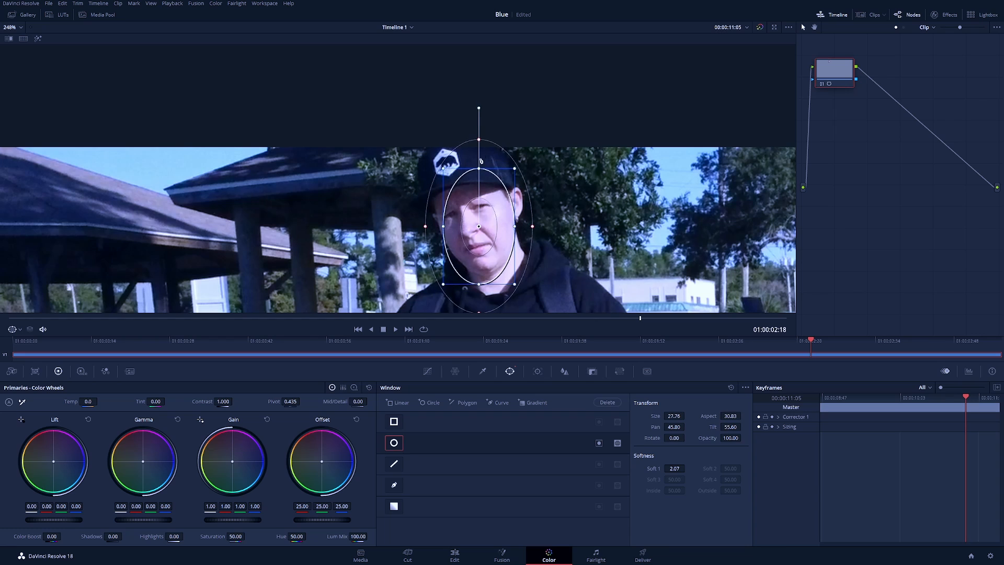
drag(478, 111, 460, 112)
drag(474, 232, 482, 251)
drag(456, 168, 458, 178)
drag(523, 211, 510, 214)
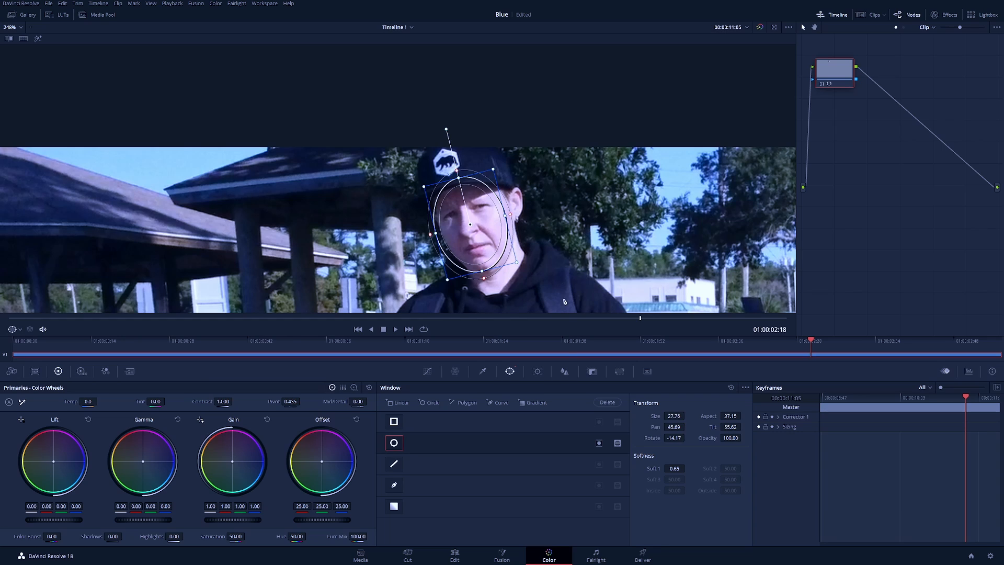
Blur the area inside the face window by raising the linked blur radius to 0.84.
click(565, 372)
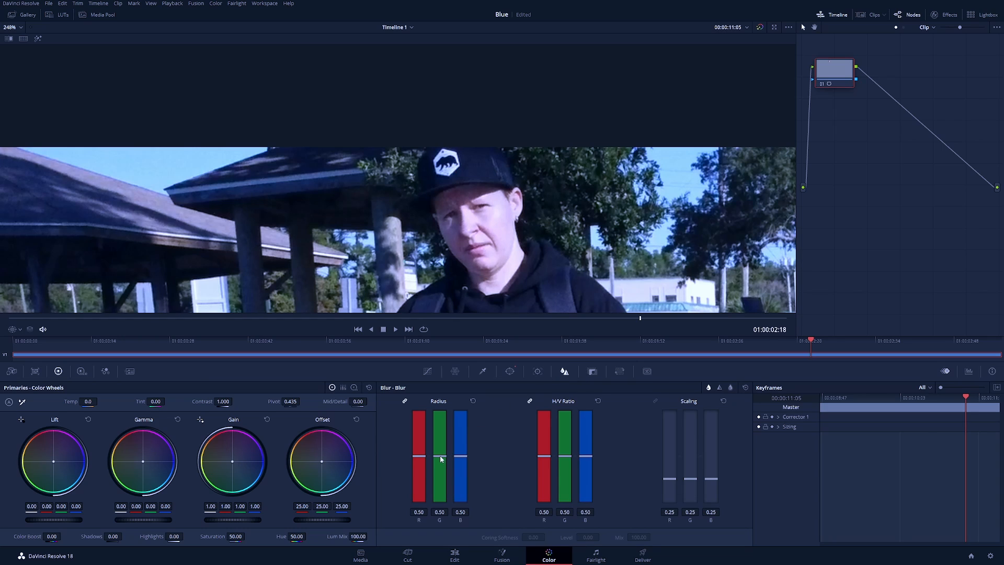
drag(440, 459, 443, 431)
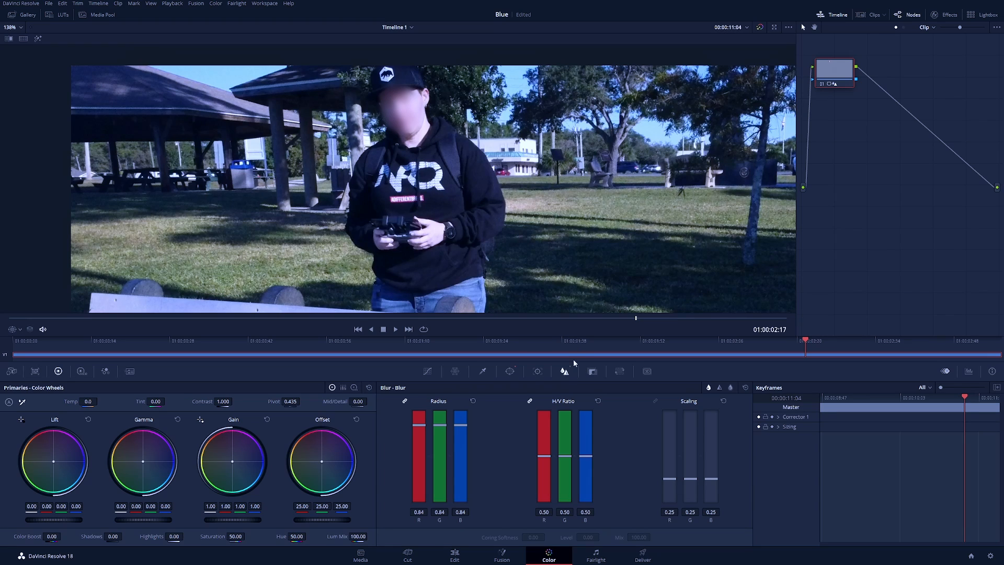
Track the face window forward and backward through the clip and play the result back.
click(538, 371)
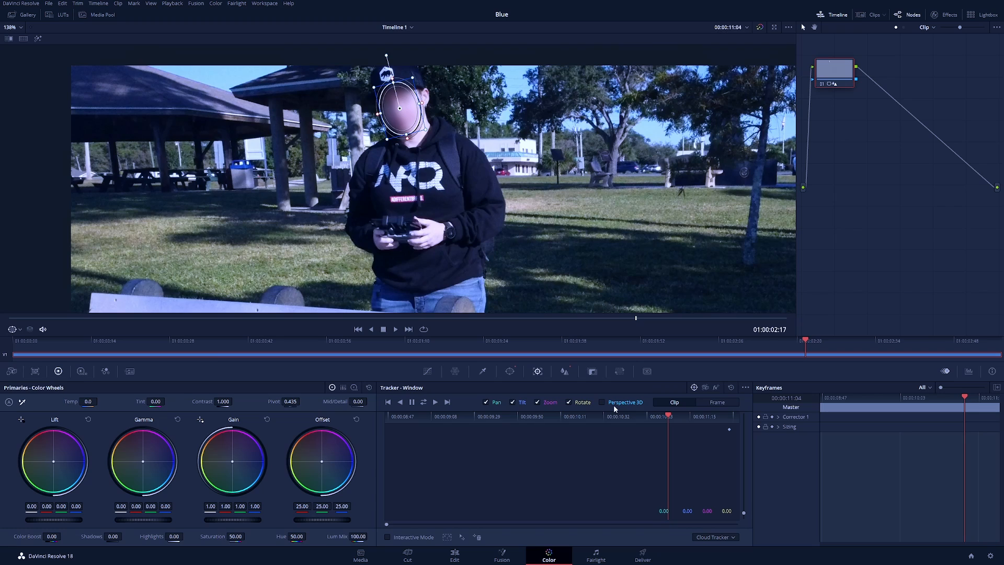
click(423, 403)
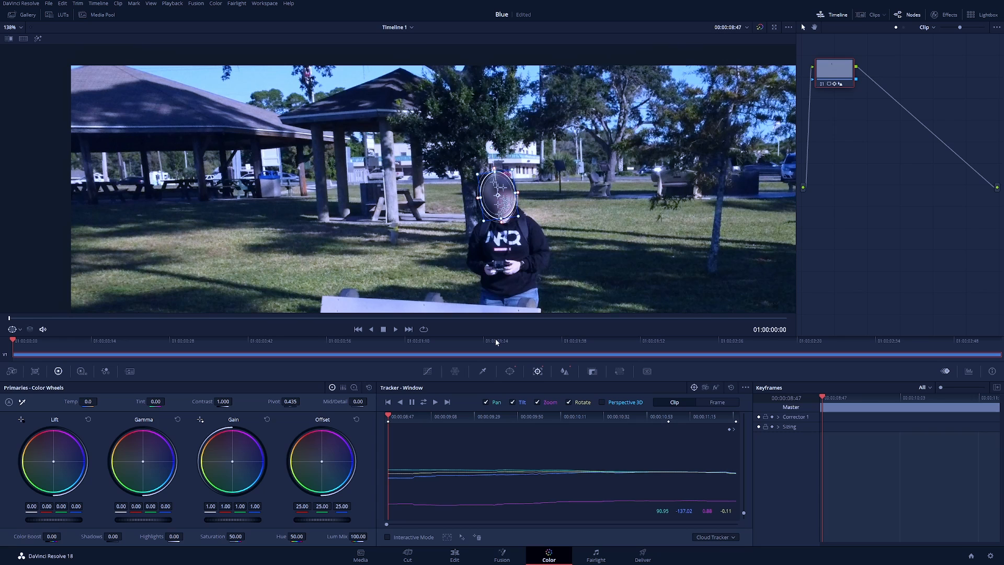
click(396, 329)
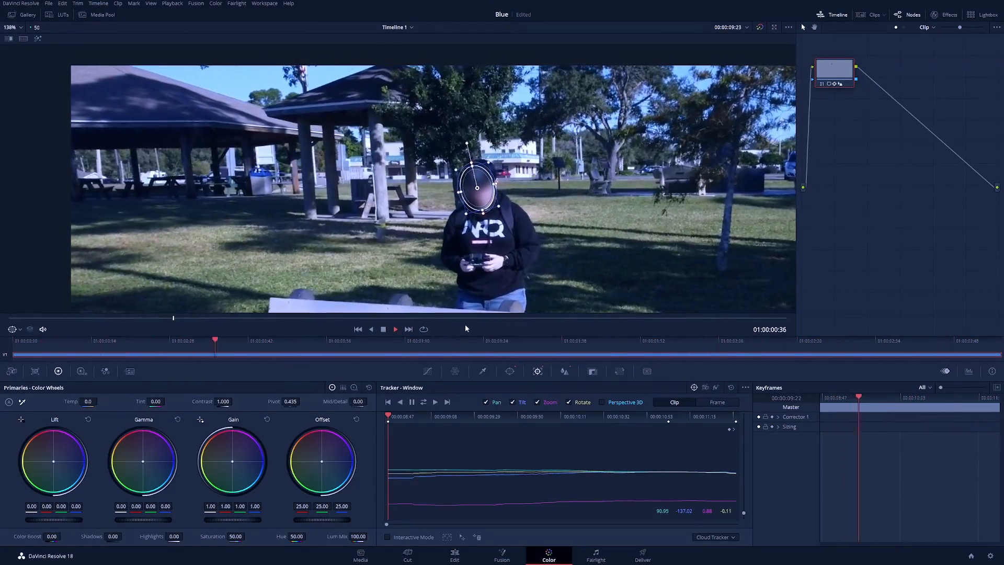
click(384, 329)
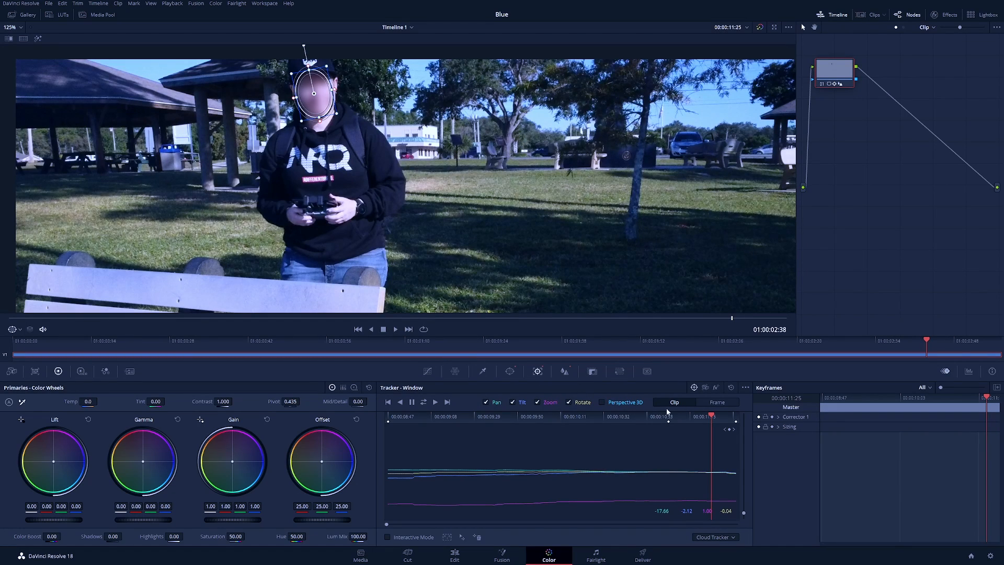
Switch the tracker to Frame mode and re-centre the window over the face at 01:00:01:53.
click(726, 403)
scroll(378, 136, up, 5)
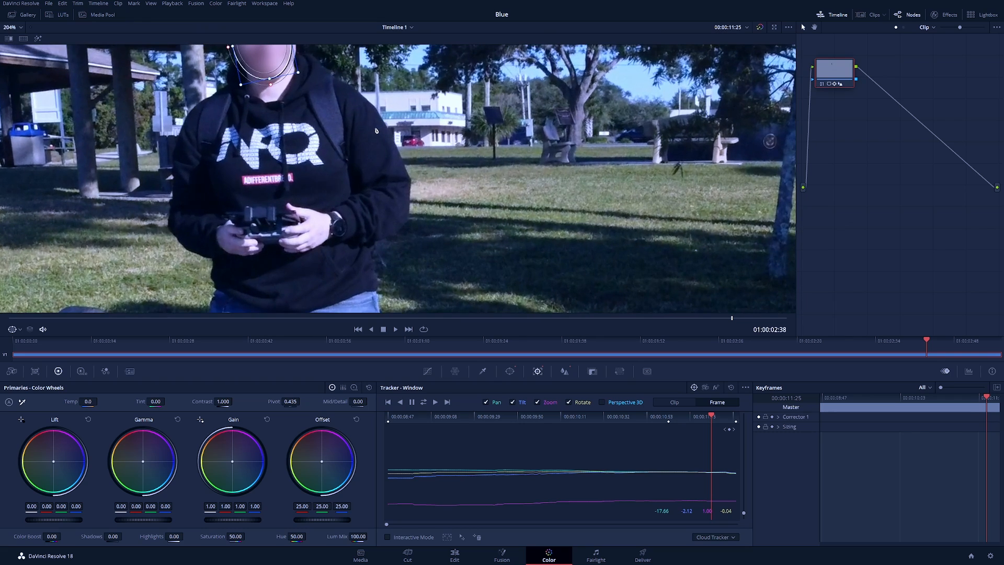
scroll(508, 232, up, 3)
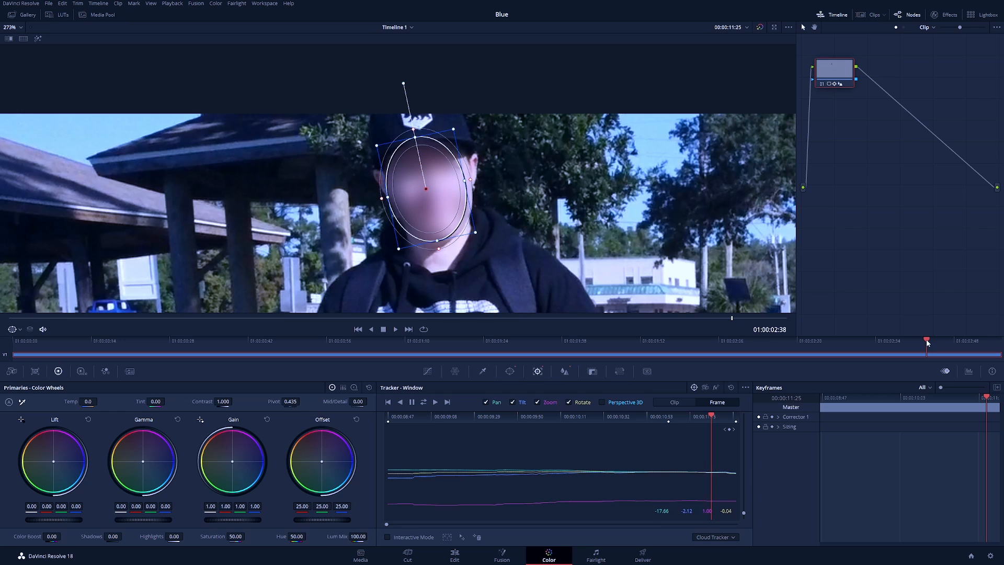
drag(926, 338, 667, 363)
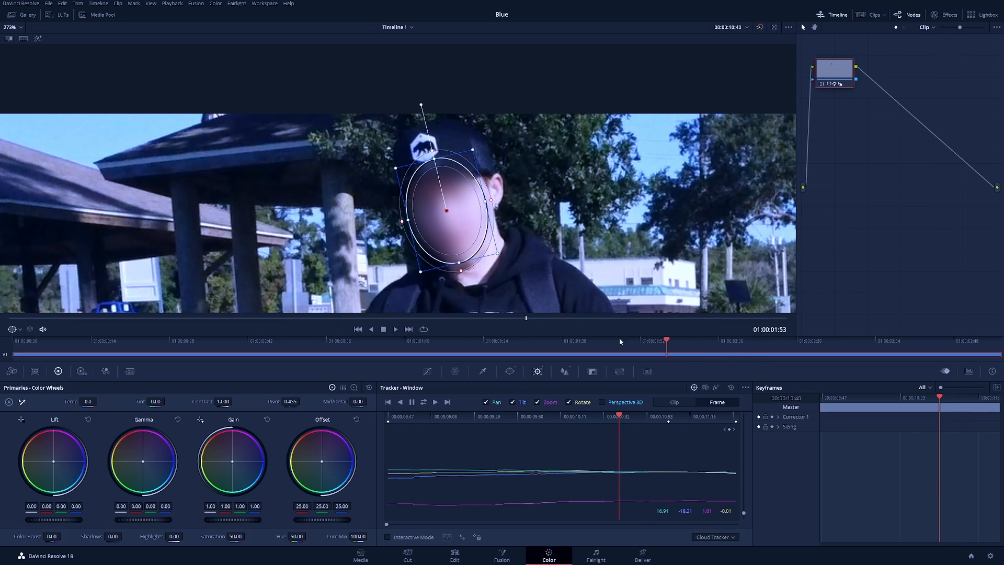
drag(434, 162, 435, 163)
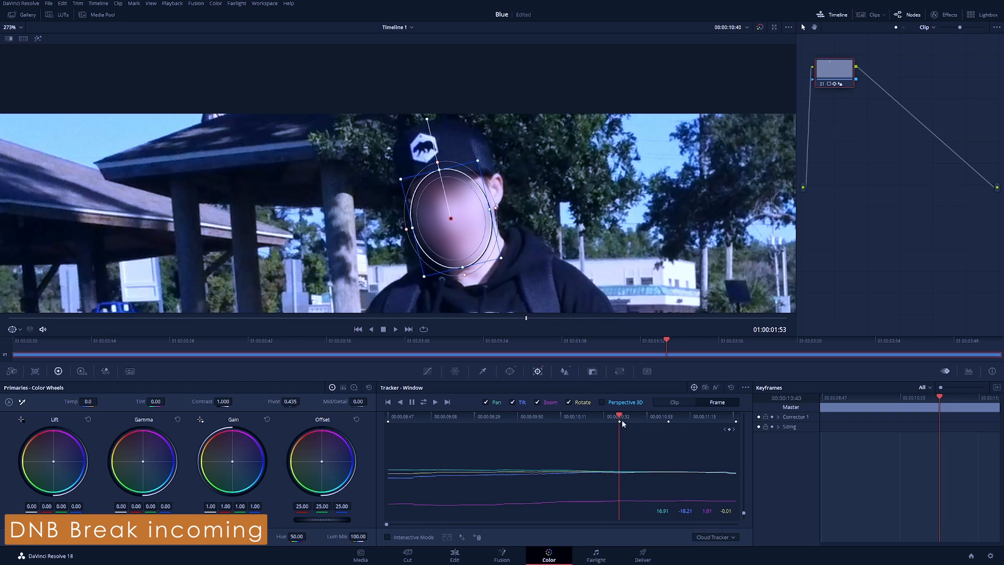
Correct the window's position over the face at successively earlier frames, working back to 01:00:00:29.
drag(667, 341, 458, 340)
drag(445, 241, 447, 244)
drag(458, 340, 430, 341)
drag(463, 287, 404, 186)
drag(405, 184, 405, 186)
drag(429, 340, 239, 340)
drag(446, 215, 448, 213)
drag(238, 341, 181, 344)
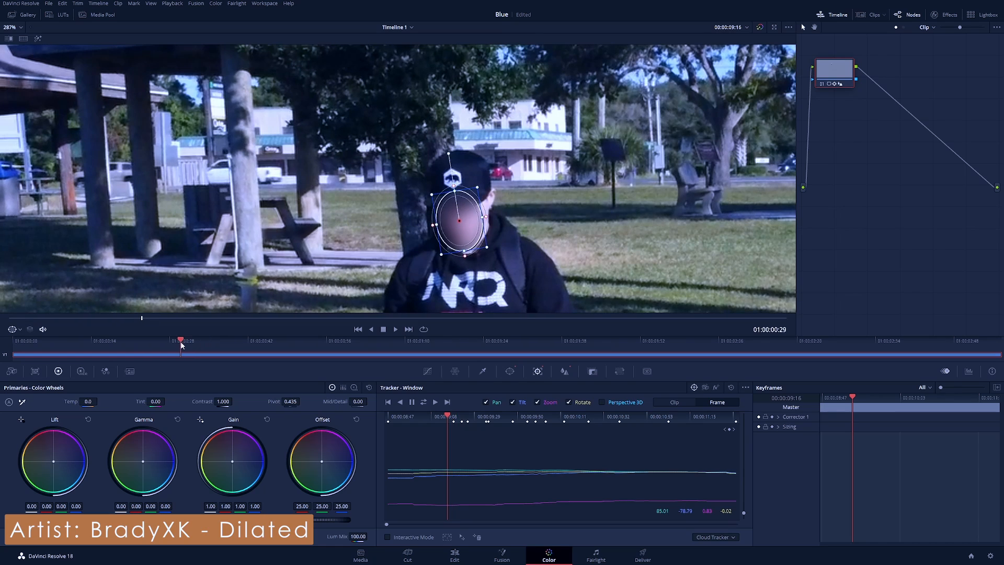
Realign the window with the head on the remaining early frames, back to the clip's start at 01:00:00:00.
click(164, 344)
click(146, 344)
drag(447, 208, 444, 203)
drag(141, 344, 42, 341)
drag(464, 188, 462, 185)
drag(42, 340, 31, 340)
drag(464, 190, 462, 186)
drag(30, 341, 19, 341)
drag(473, 197, 469, 193)
drag(19, 340, 14, 340)
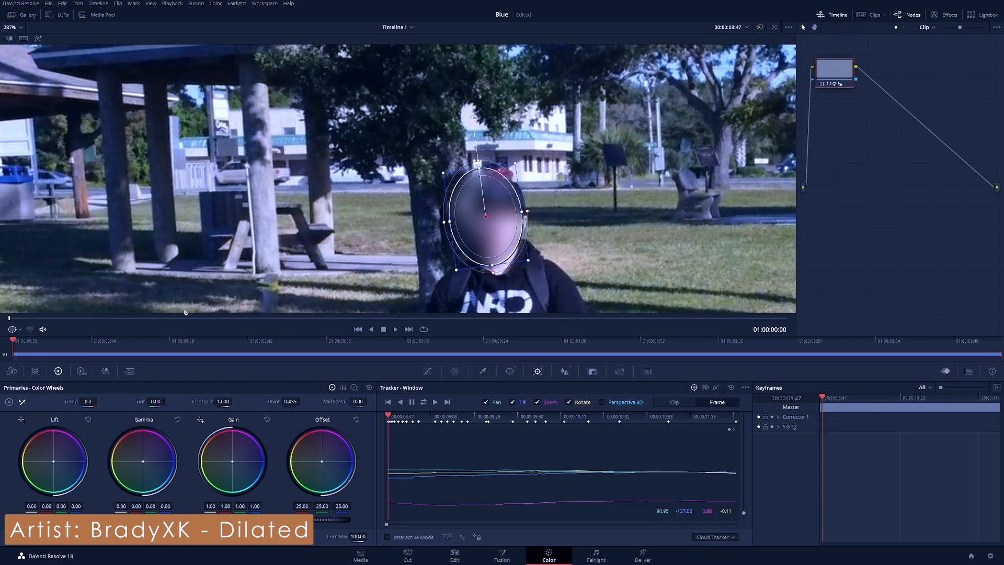
scroll(500, 229, down, 3)
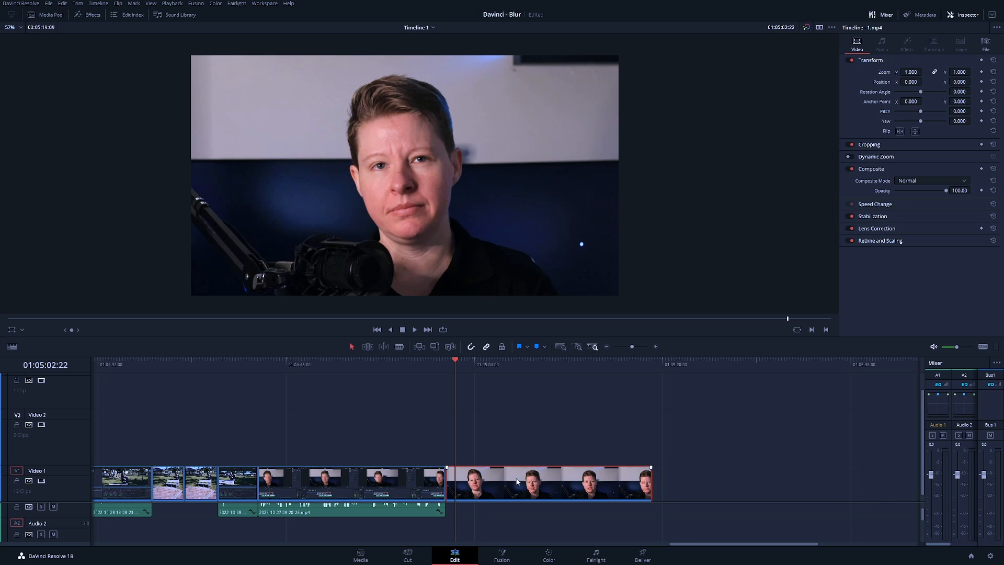
Open the selected talking-head clip on the Color page and add a circular Power Window to its node.
click(557, 557)
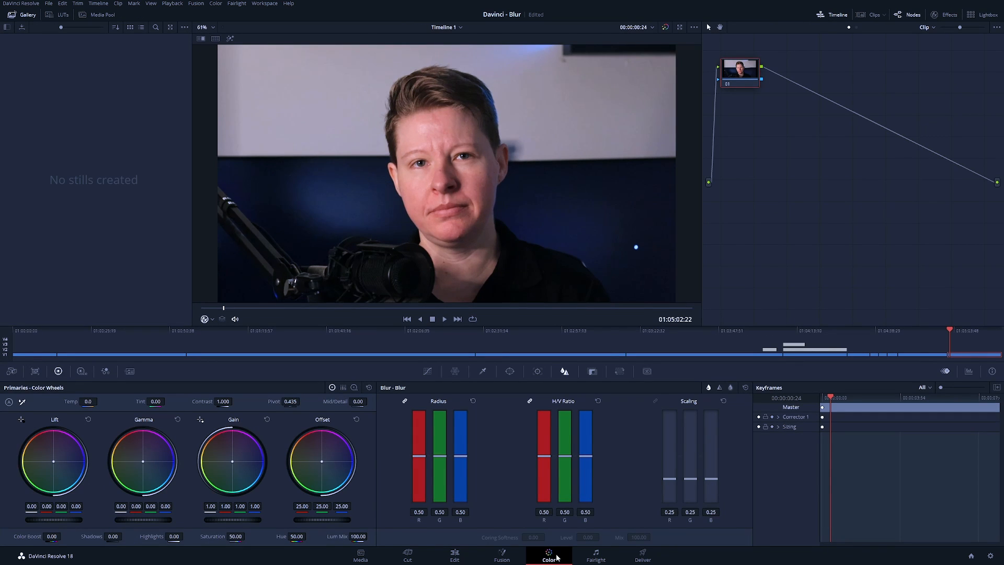
click(510, 372)
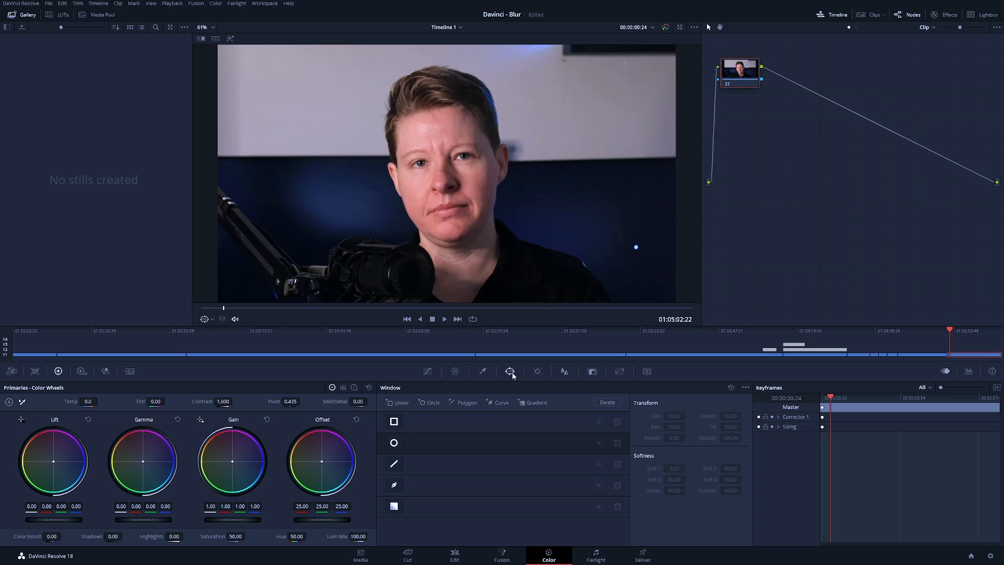
click(395, 443)
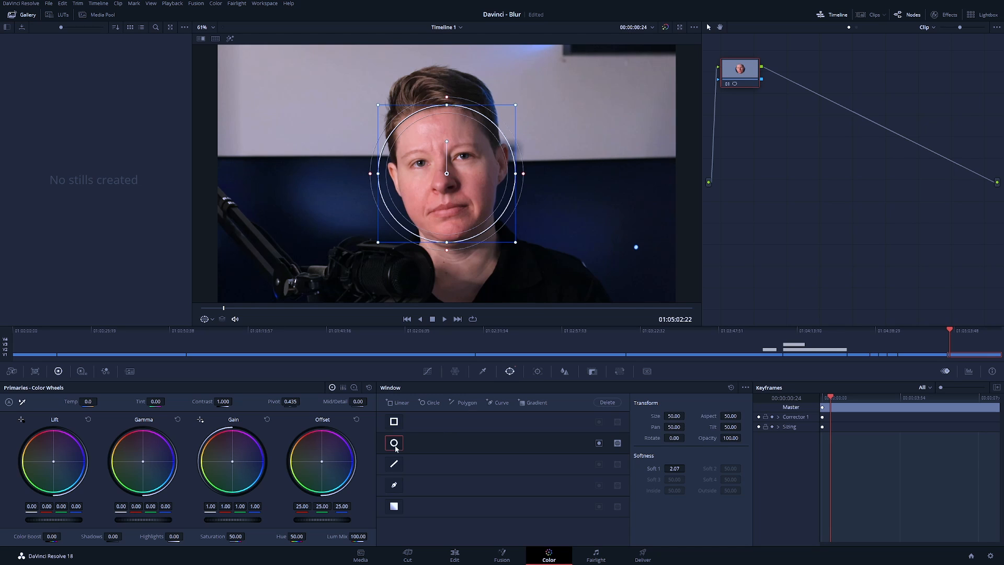
Shape the circle window into a tilted oval over the face, with size about 37.08, aspect 34.10 and rotation -13.77.
drag(515, 173, 497, 173)
drag(444, 143, 440, 141)
drag(440, 195, 437, 193)
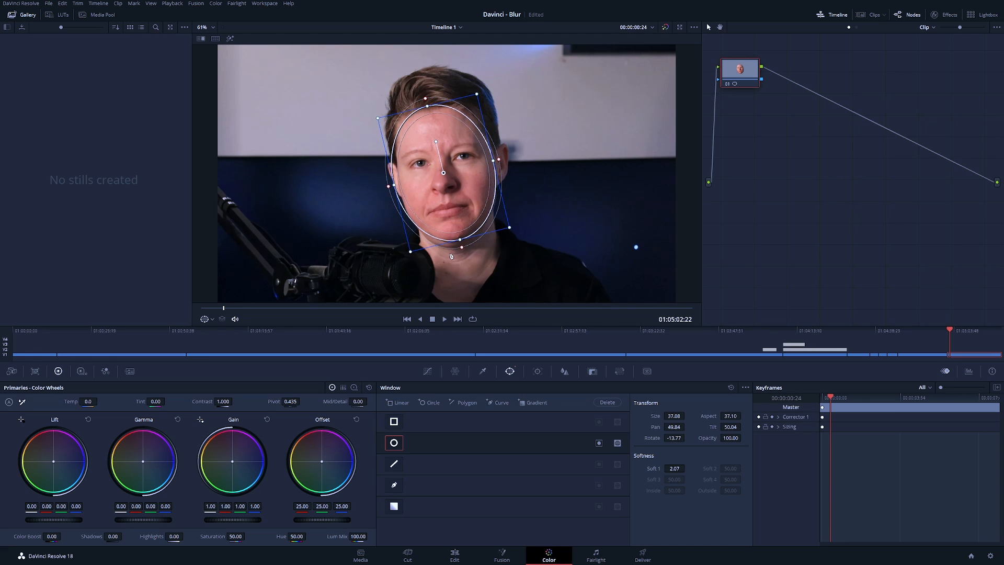
drag(459, 239, 461, 245)
drag(456, 198, 457, 199)
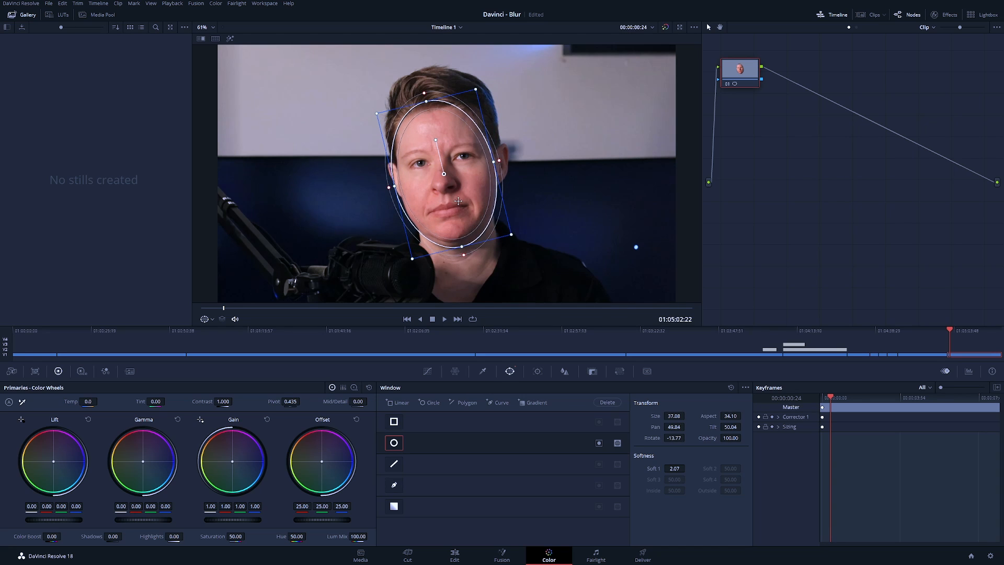
Blur the face in the talking-head clip by raising the linked blur radius to 1.08.
click(565, 371)
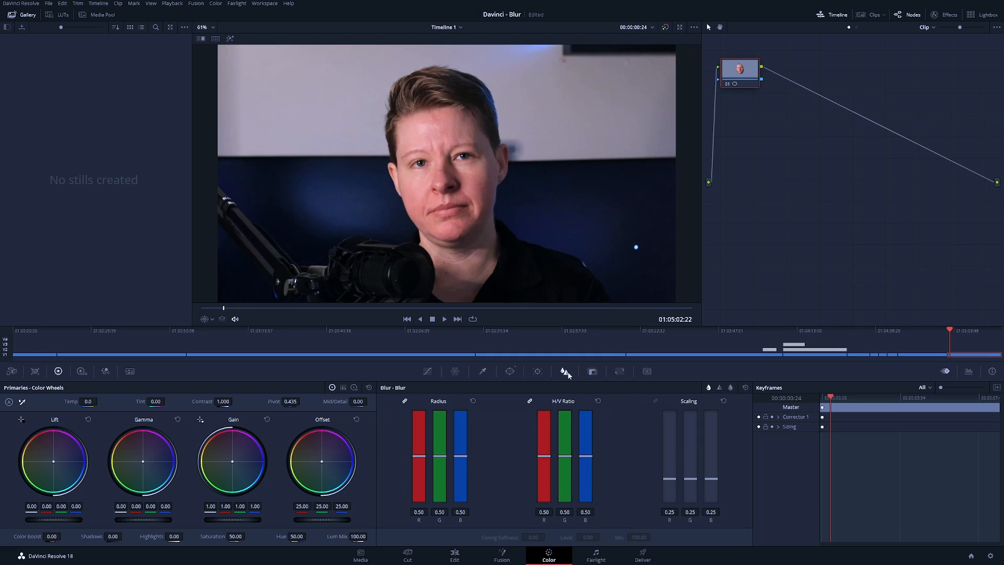
drag(441, 458, 439, 401)
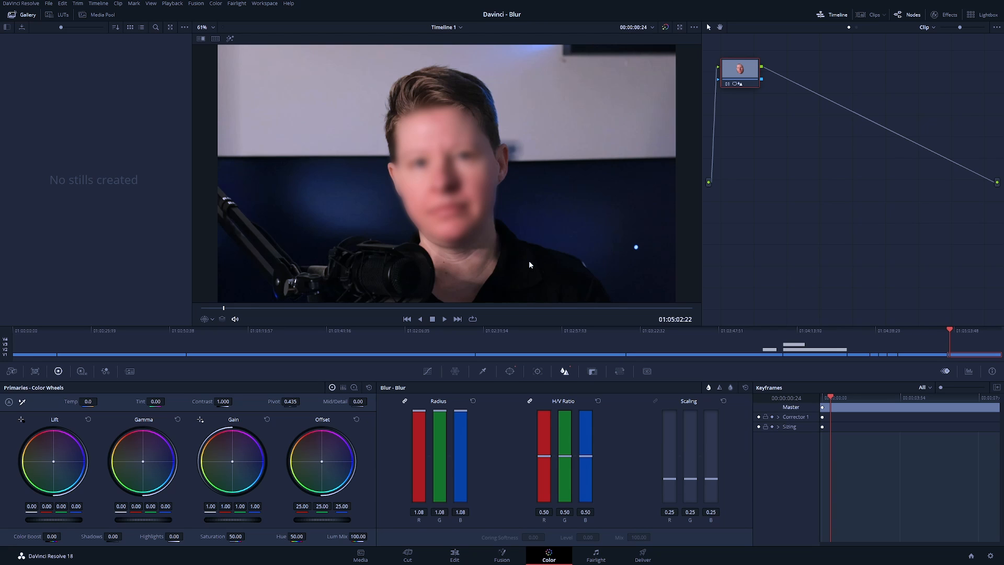
Apply the Mosaic Blur effect to the face node with pixel frequency 27.7 and aliasing 1.596.
click(948, 16)
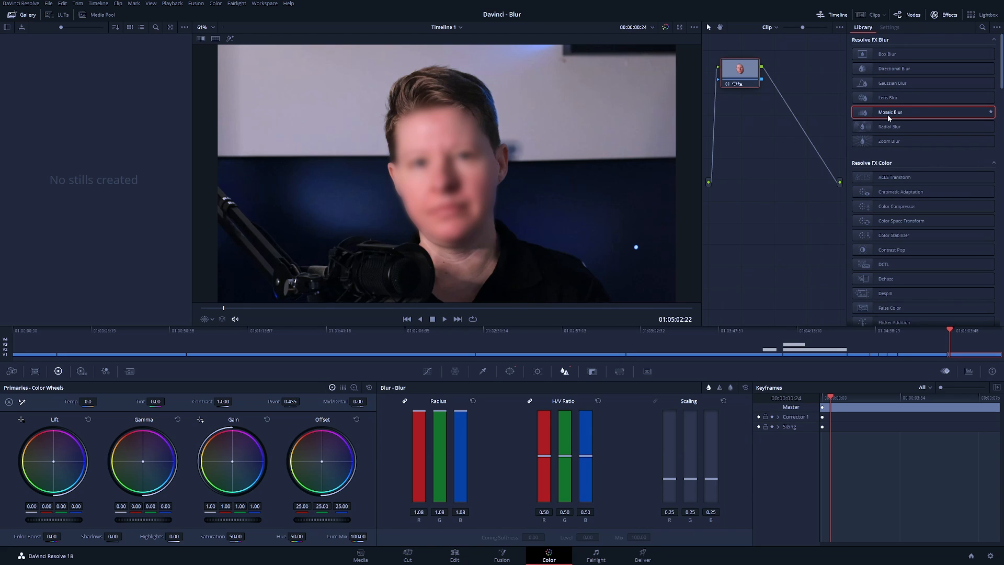
drag(889, 113, 738, 77)
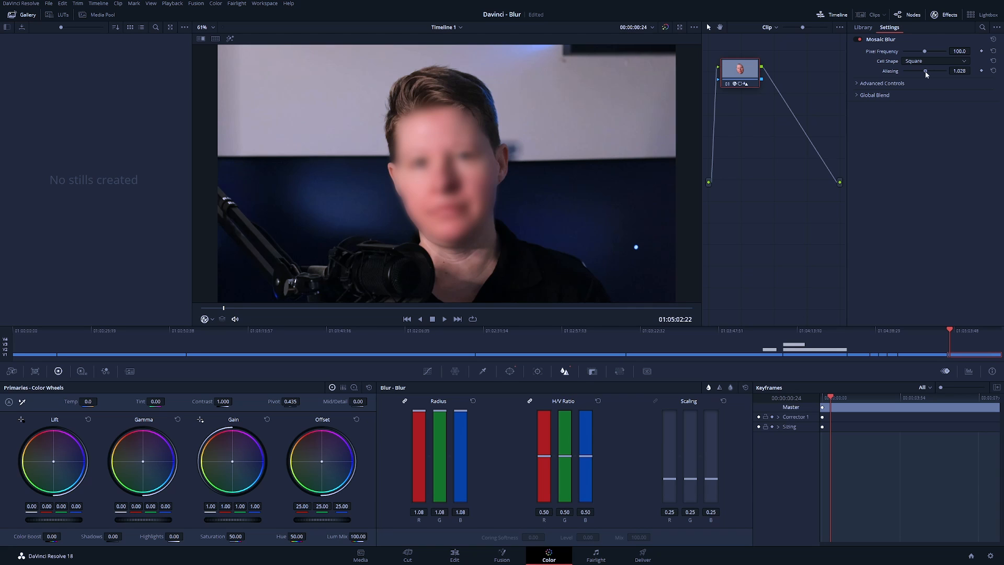
drag(933, 72, 910, 53)
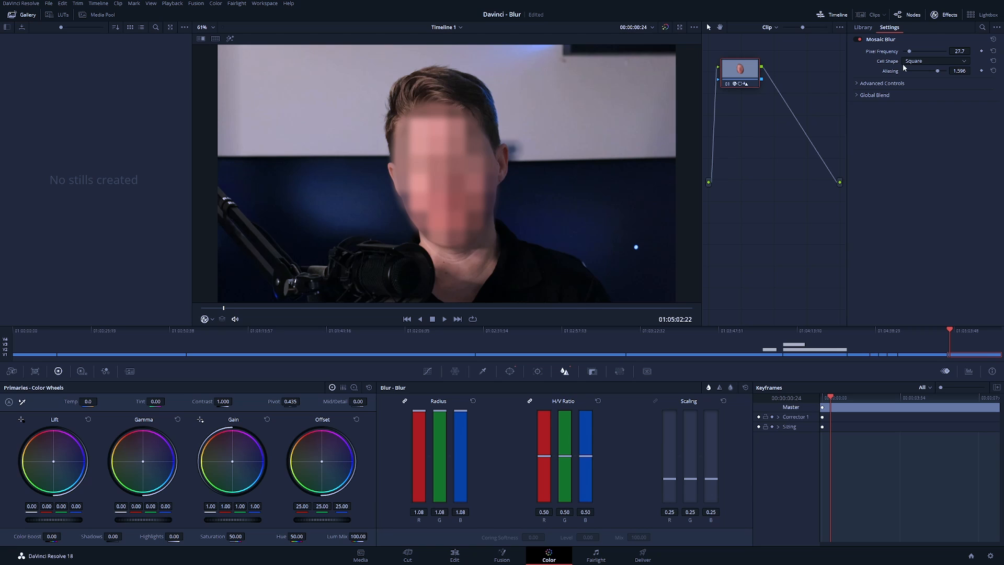
Track the oval face window forward and backward through the whole clip, and scrub through the track in Frame mode to check it.
click(539, 371)
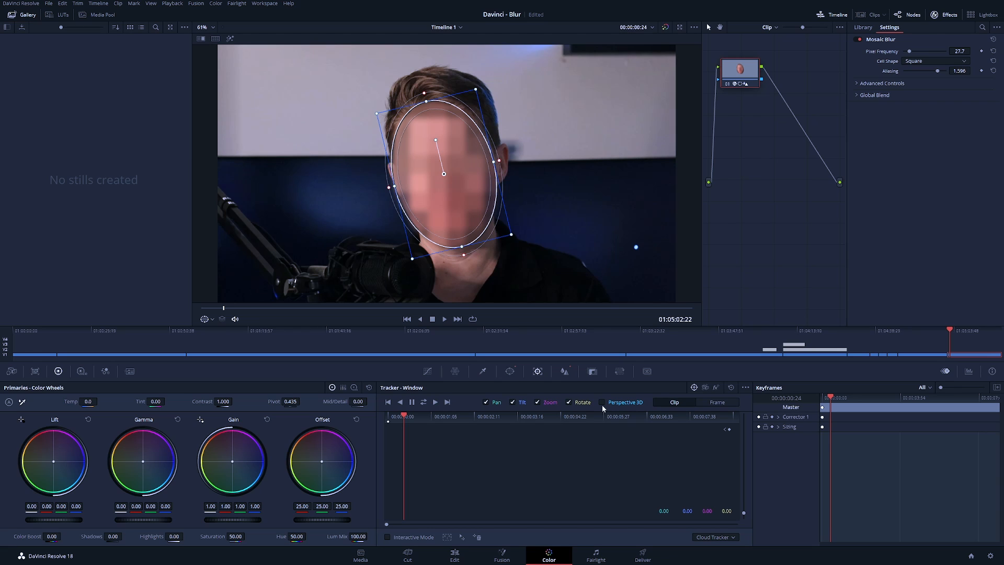
click(424, 403)
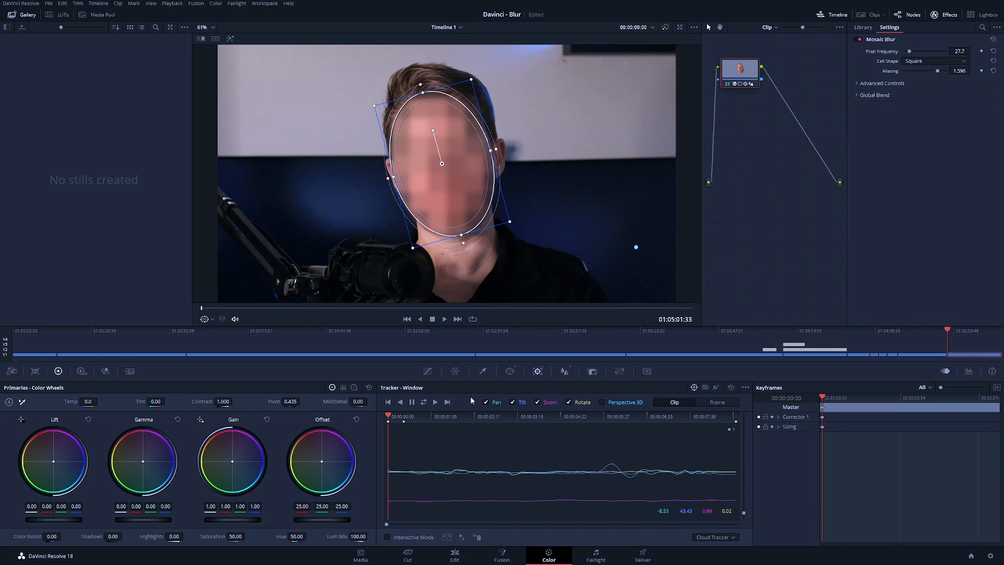
click(727, 402)
drag(391, 416, 736, 415)
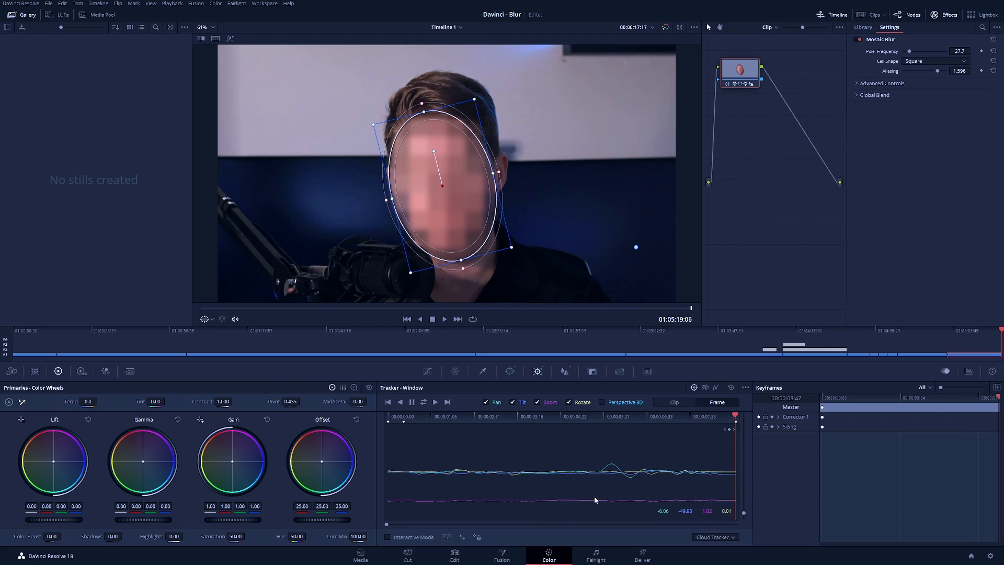
Play the pixelated talking-head clip from its start on the Edit page to check that the mosaic follows the face.
click(454, 556)
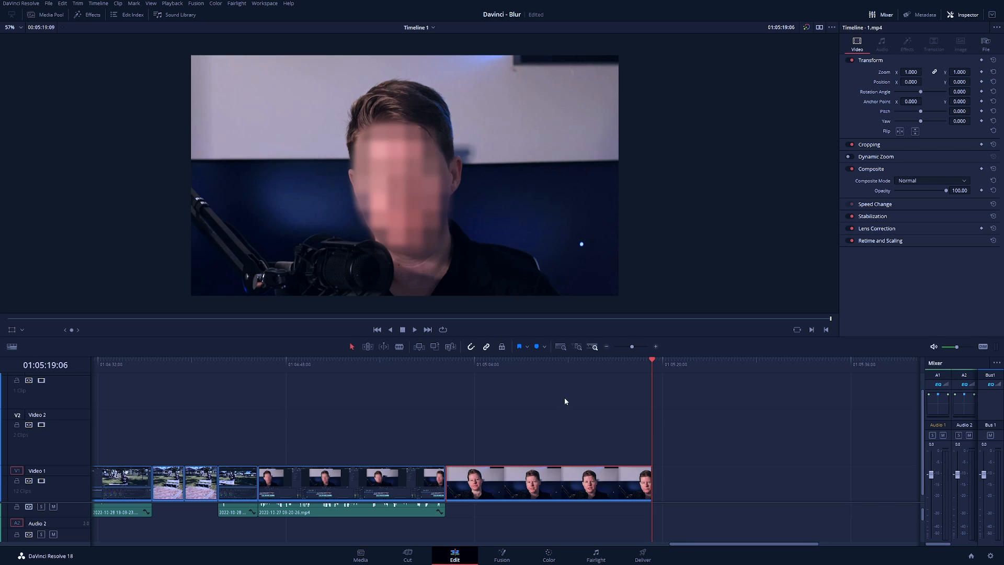
drag(577, 361, 452, 384)
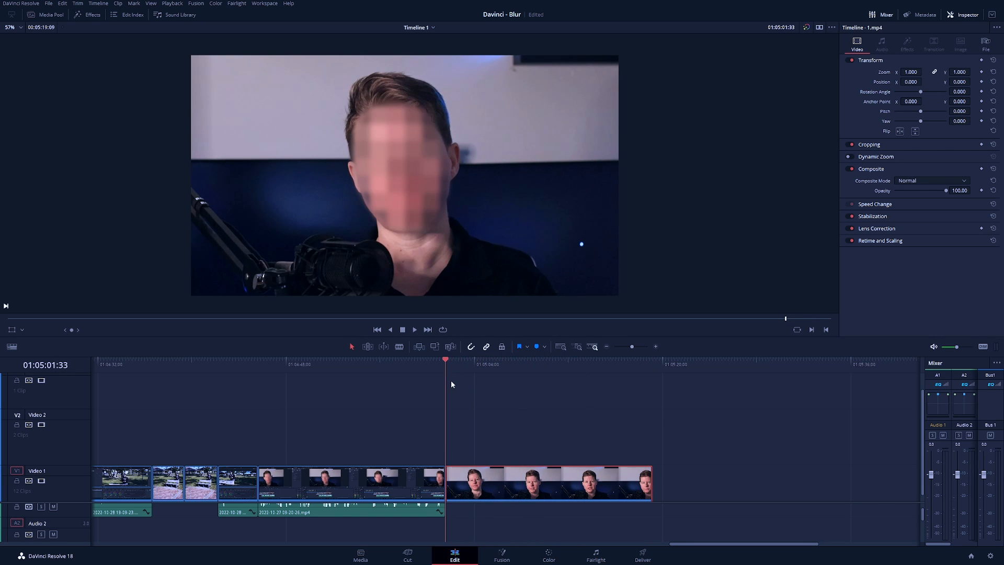
click(415, 330)
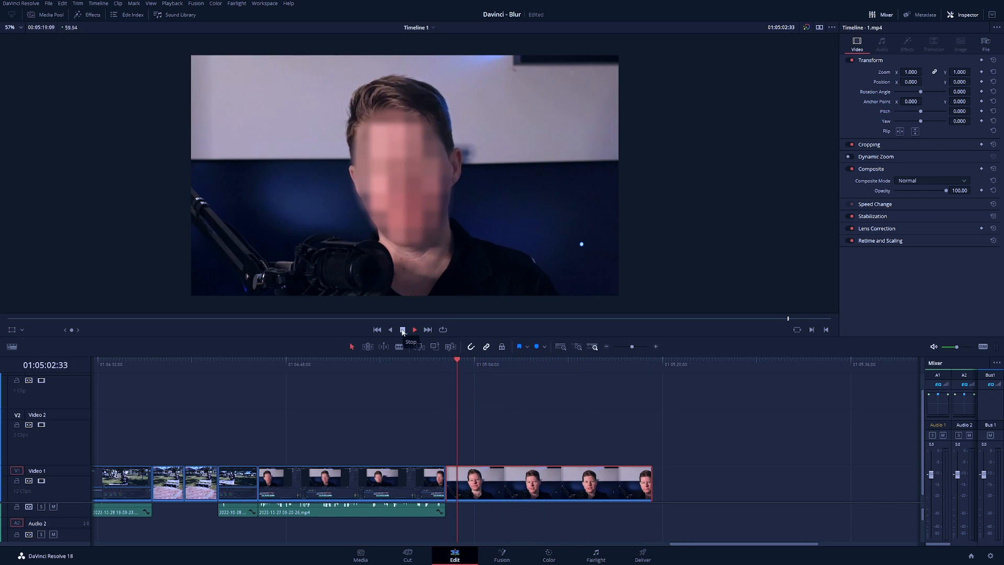